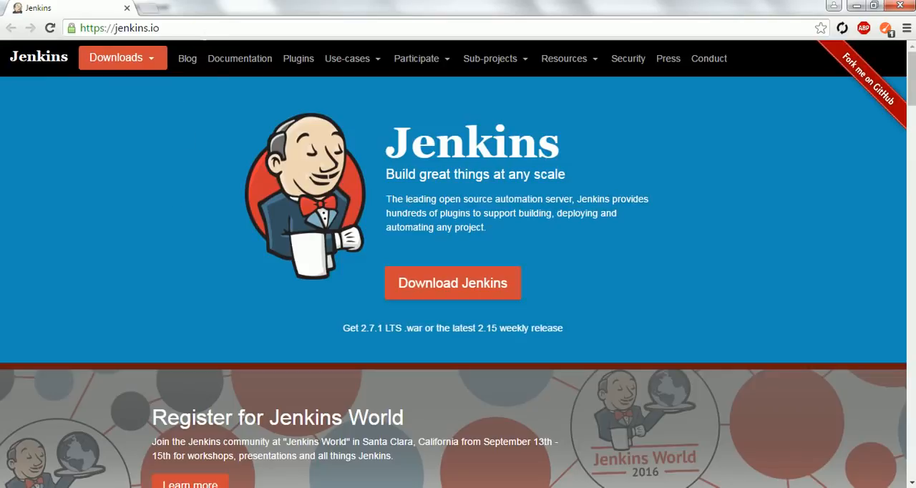
Step: Review the LTS and weekly release download options on the Jenkins website, then dismiss them
click(205, 30)
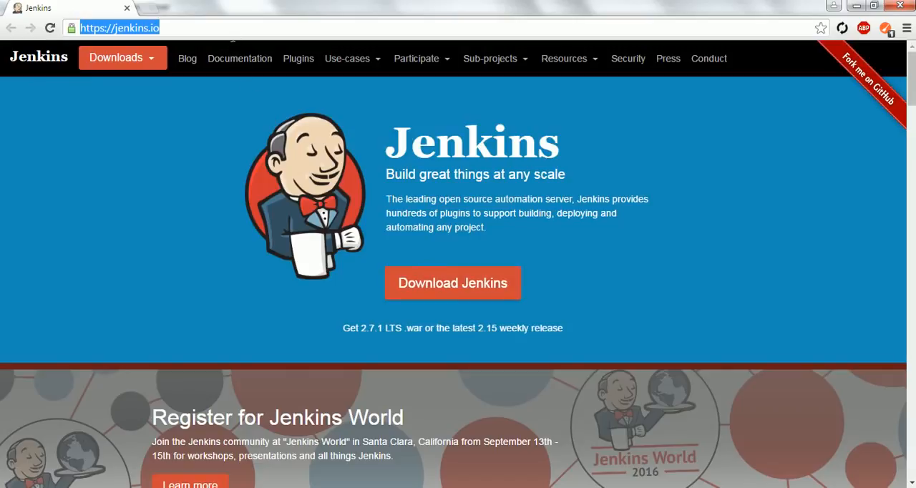
click(229, 29)
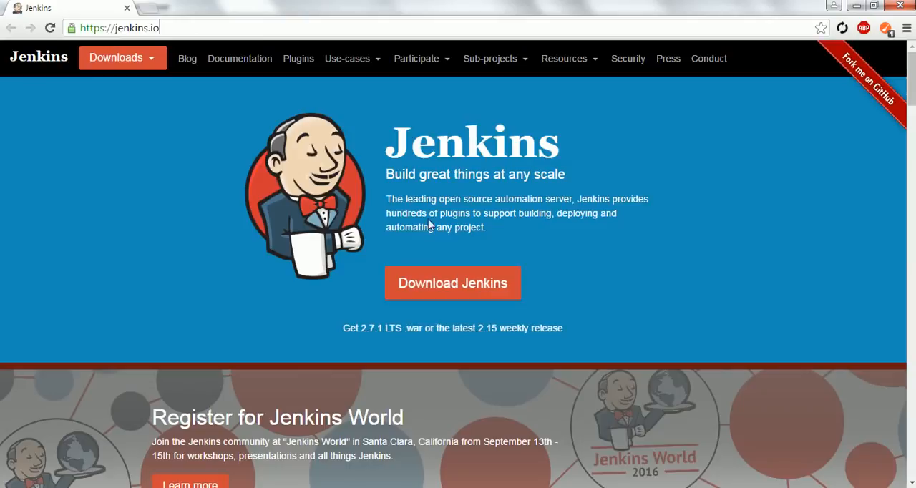
click(452, 282)
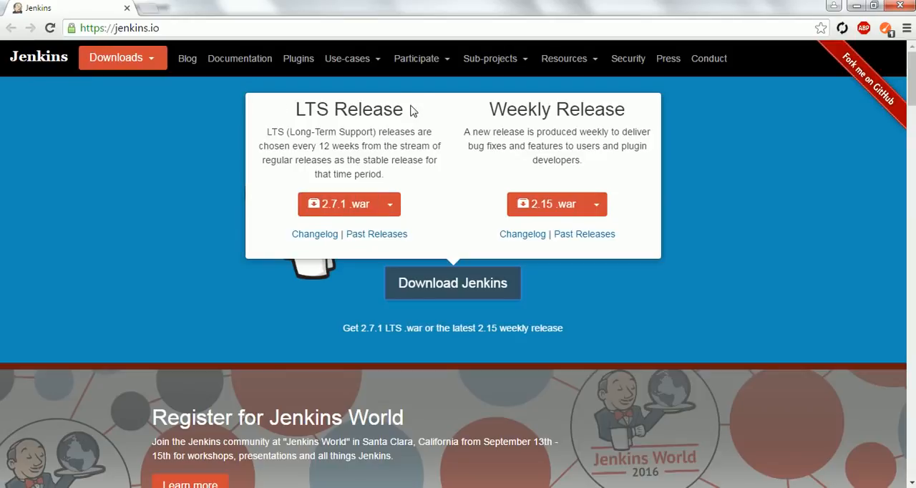
drag(408, 109, 295, 109)
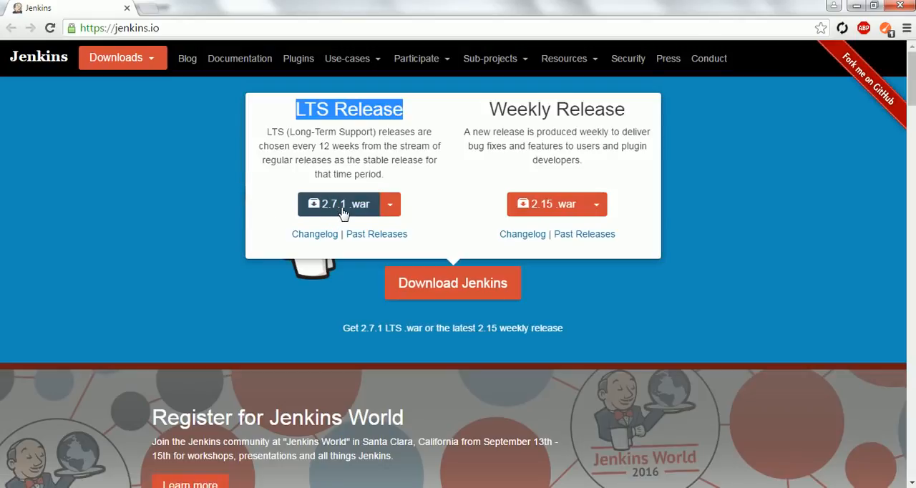
click(179, 202)
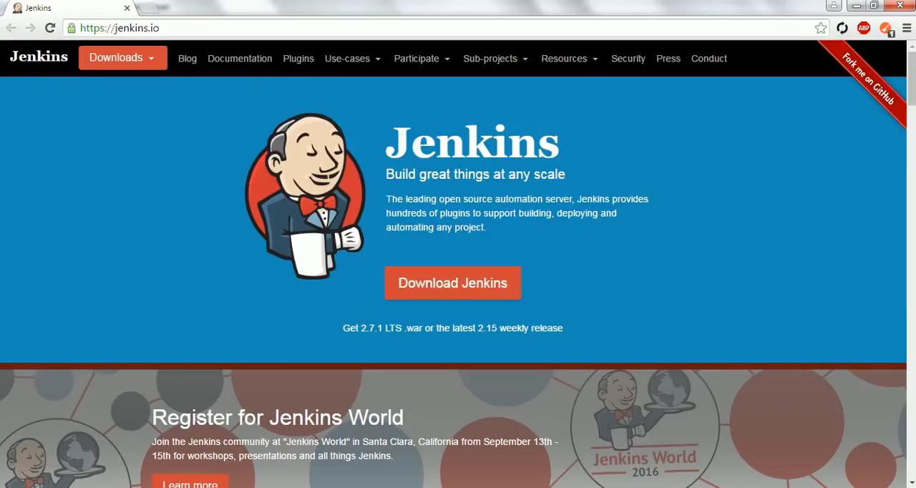
Step: Open the desktop's Jenkins folder containing jenkins.war and start a command window in that folder
key(super+d)
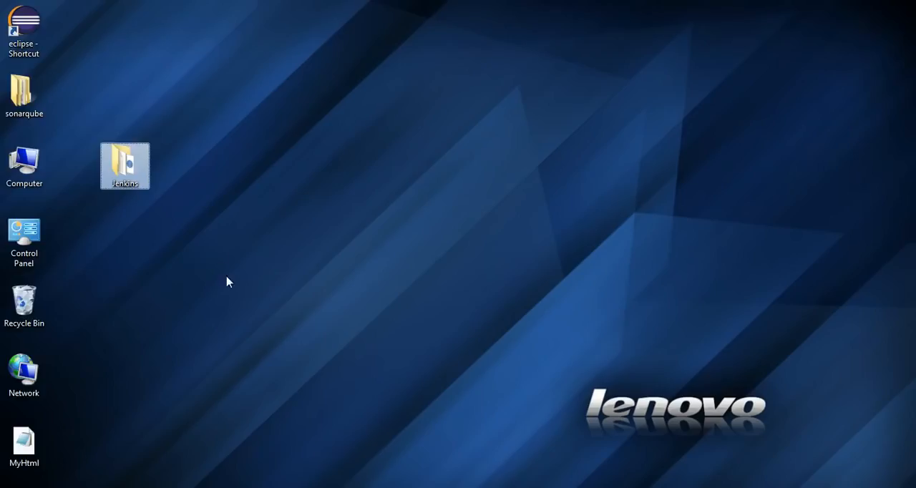
double_click(145, 184)
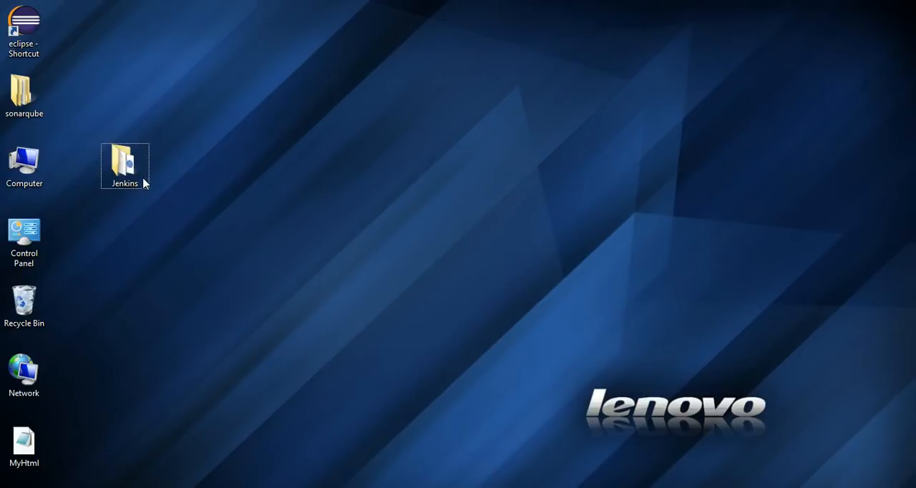
double_click(143, 182)
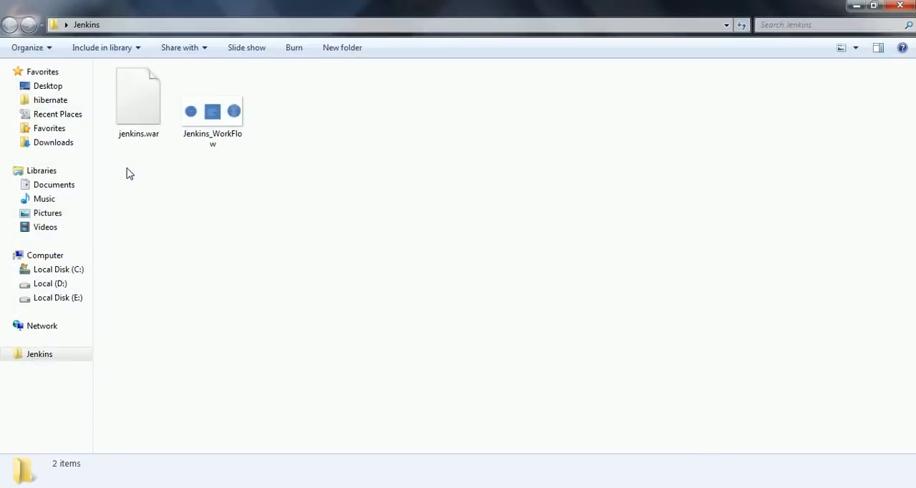
click(149, 137)
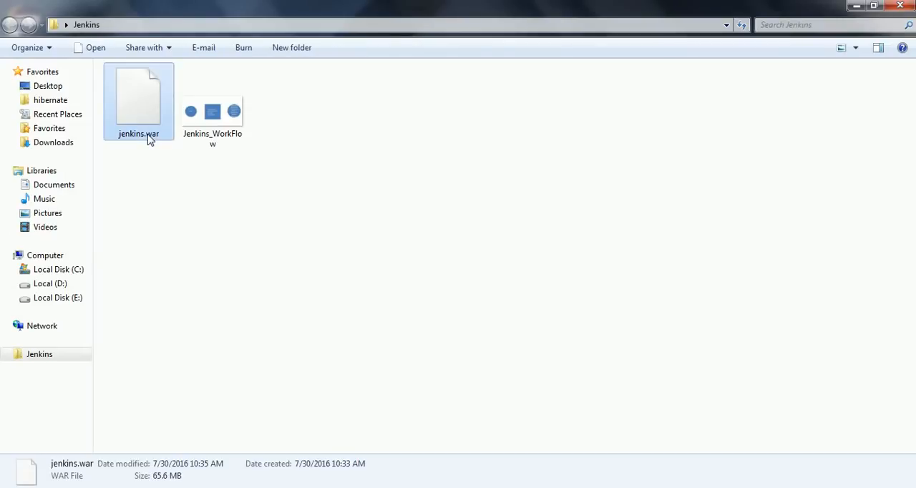
click(320, 191)
right_click(318, 187)
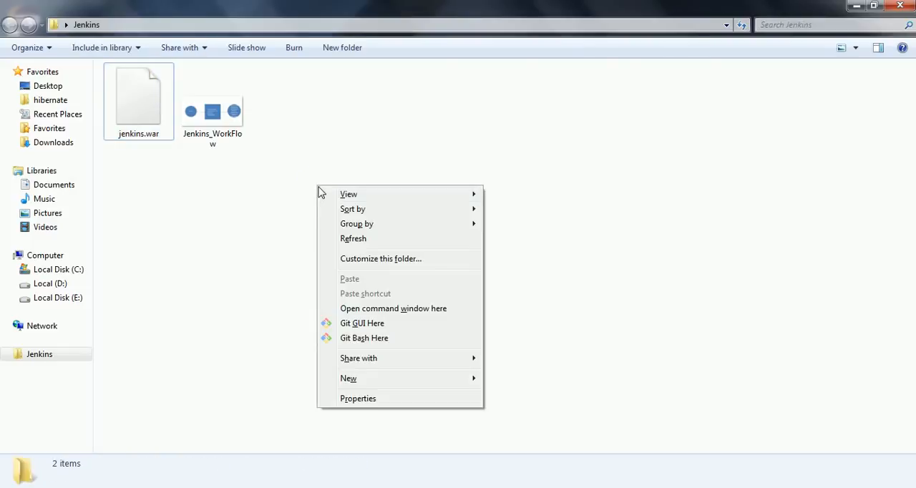
click(394, 309)
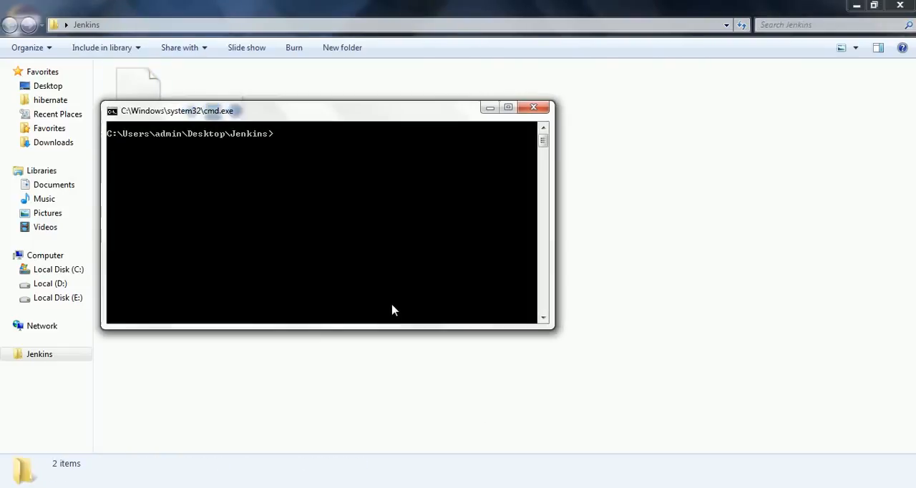
Step: Start the Jenkins server by running java -jar jenkins.war at the command prompt
text(java -jar j)
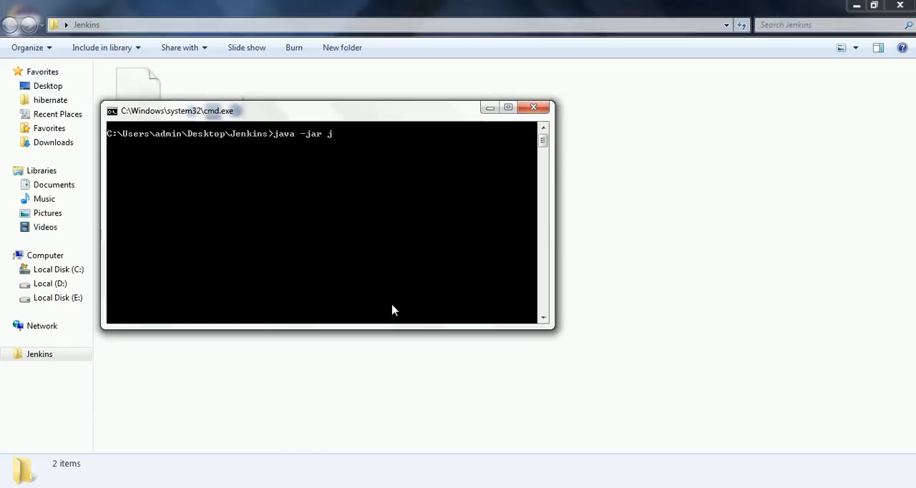
text(e)
key(Tab)
key(Return)
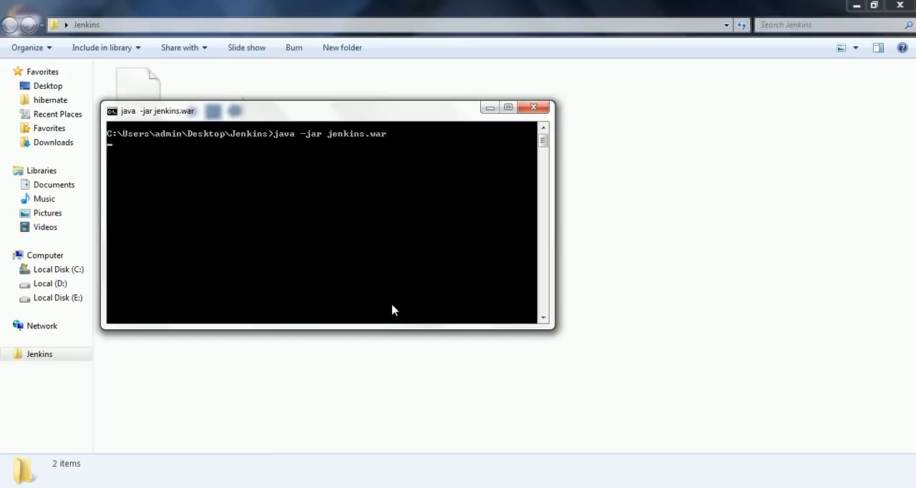
Step: Enlarge the console window and examine the Jenkins startup log, including the initial setup notice and the server status messages
click(508, 108)
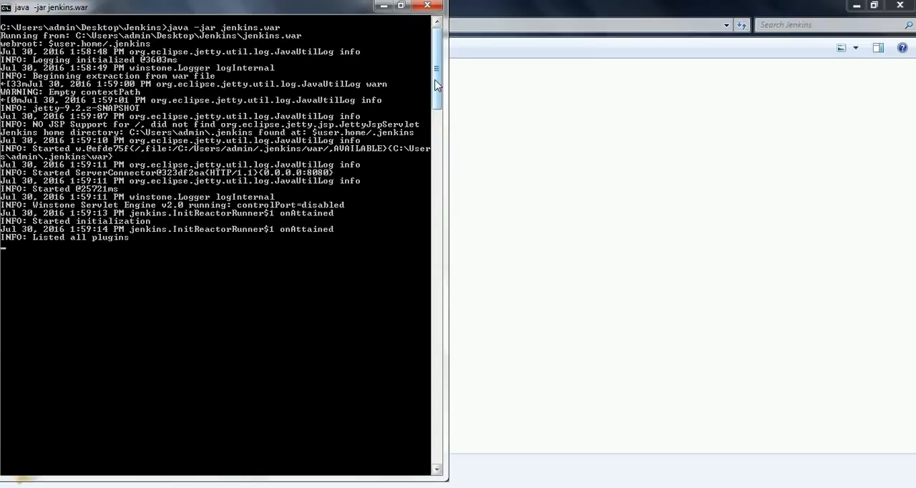
drag(438, 85, 438, 97)
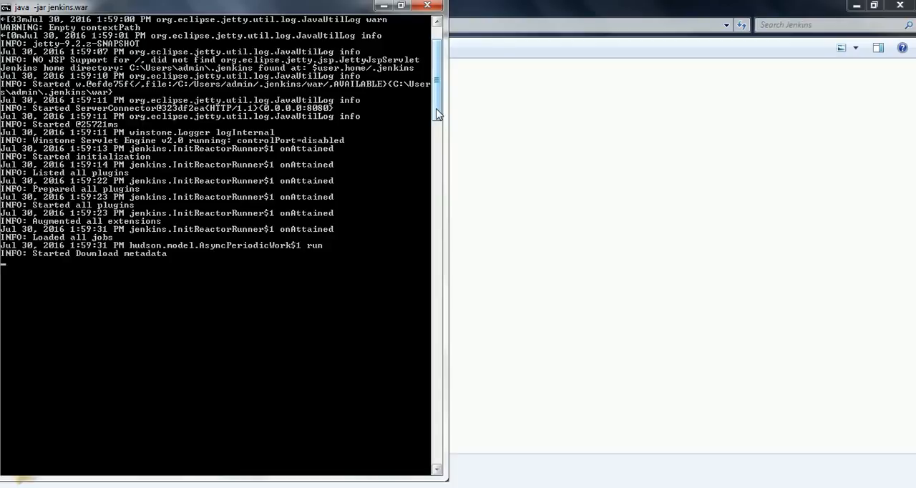
drag(438, 114, 435, 139)
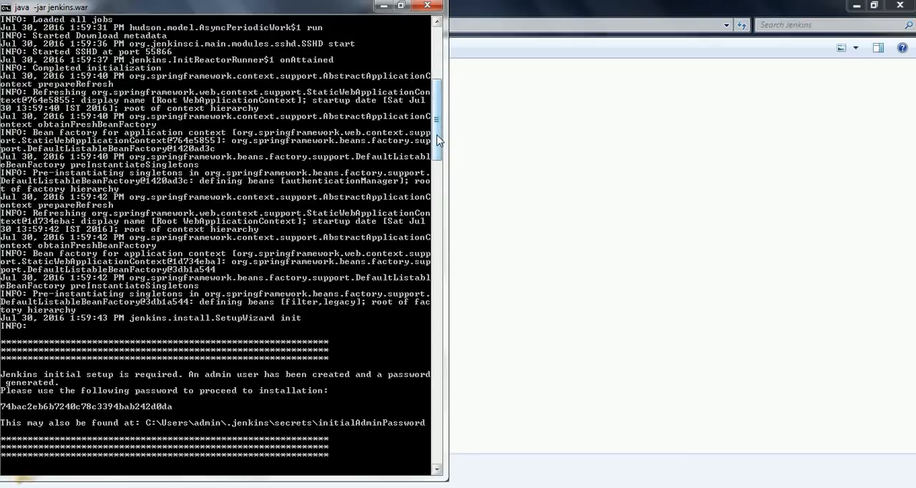
drag(441, 135, 434, 162)
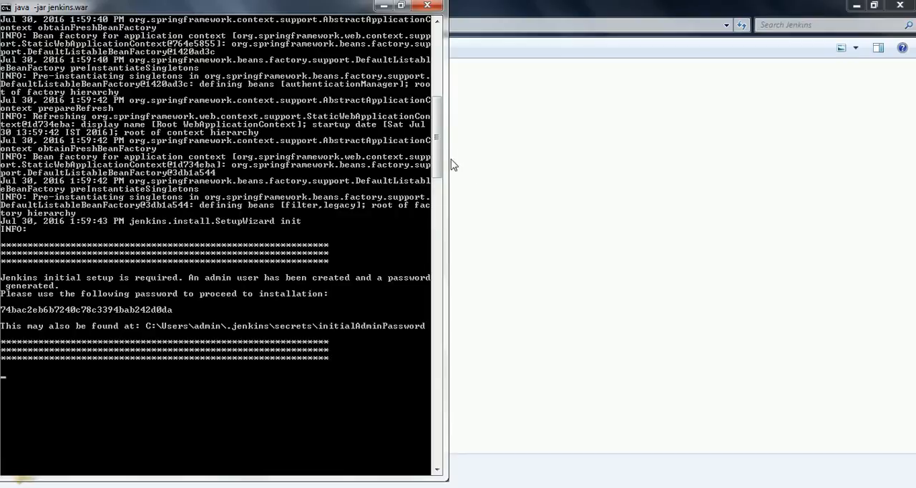
drag(439, 161, 438, 184)
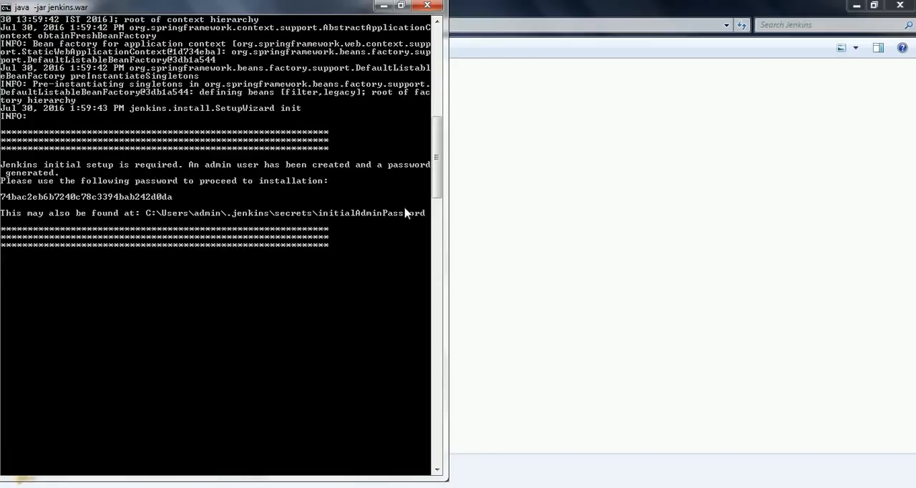
mouse_move(440, 178)
mouse_down()
mouse_move(439, 206)
mouse_move(439, 177)
mouse_up()
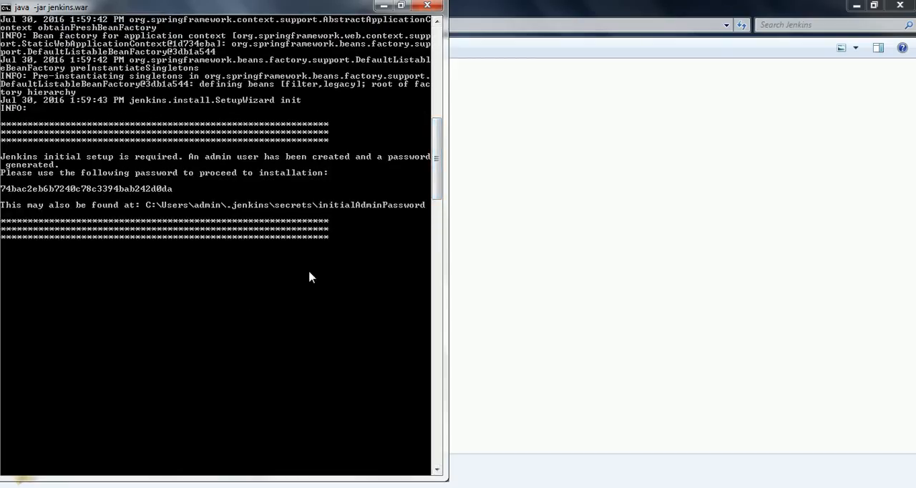
drag(439, 191, 456, 209)
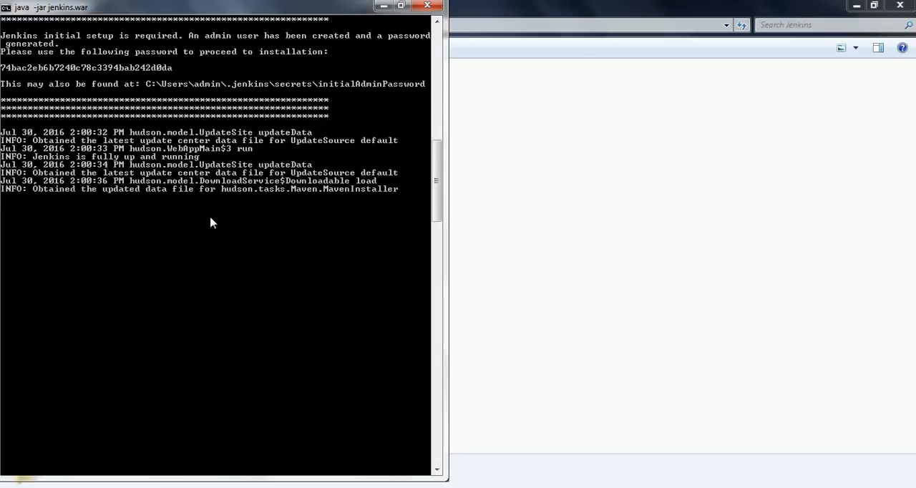
Step: Switch to Firefox and load the Jenkins server page at localhost:8080
click(23, 486)
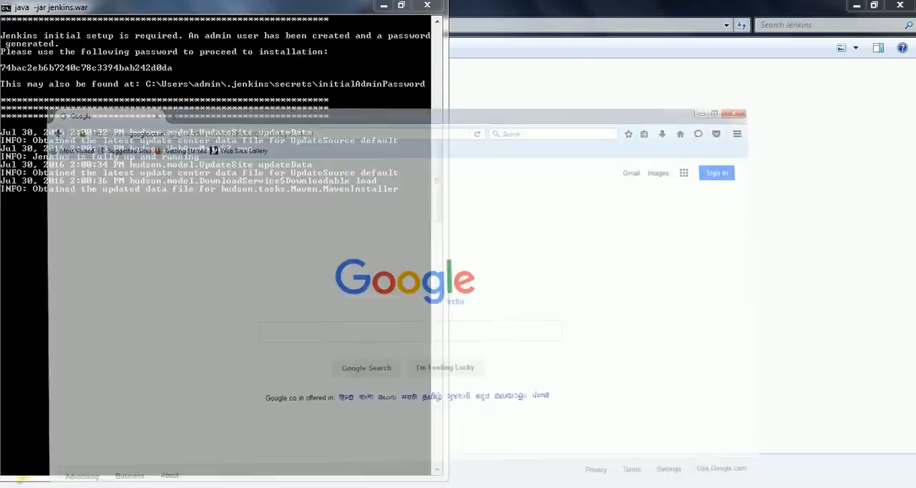
click(198, 33)
click(204, 34)
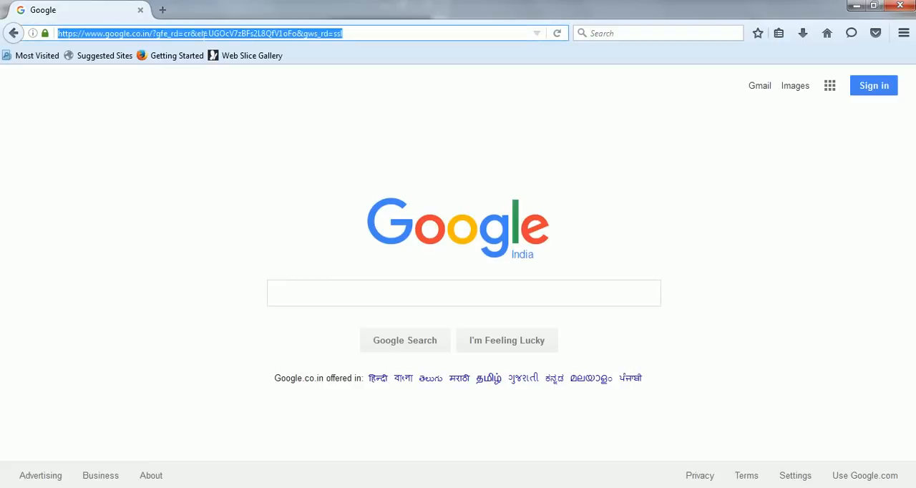
text(local)
key(BackSpace)
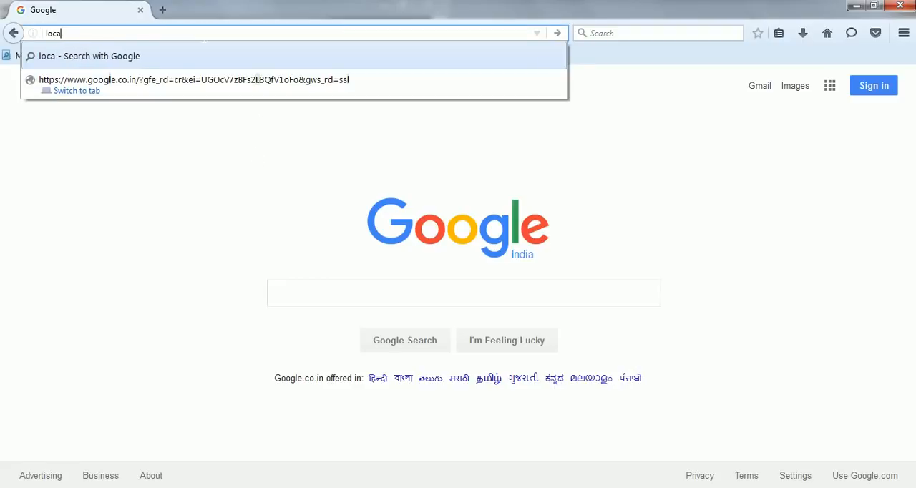
text(lhost:80)
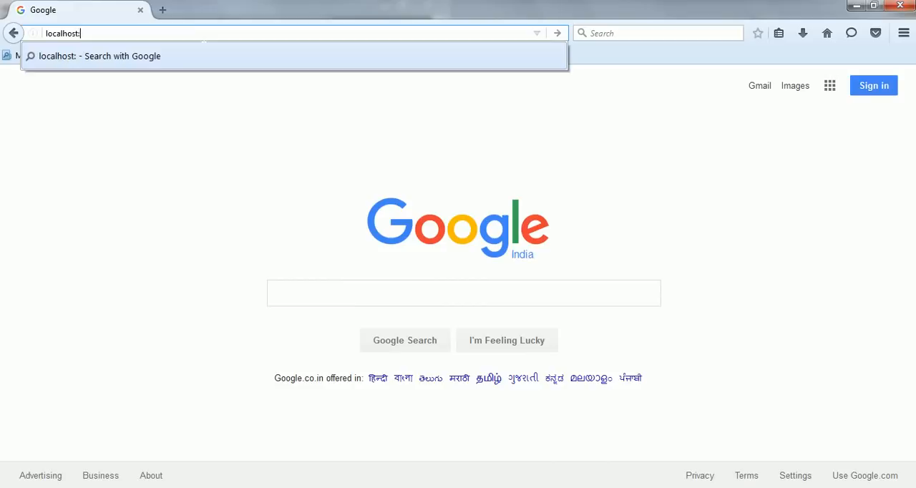
text(80)
key(Return)
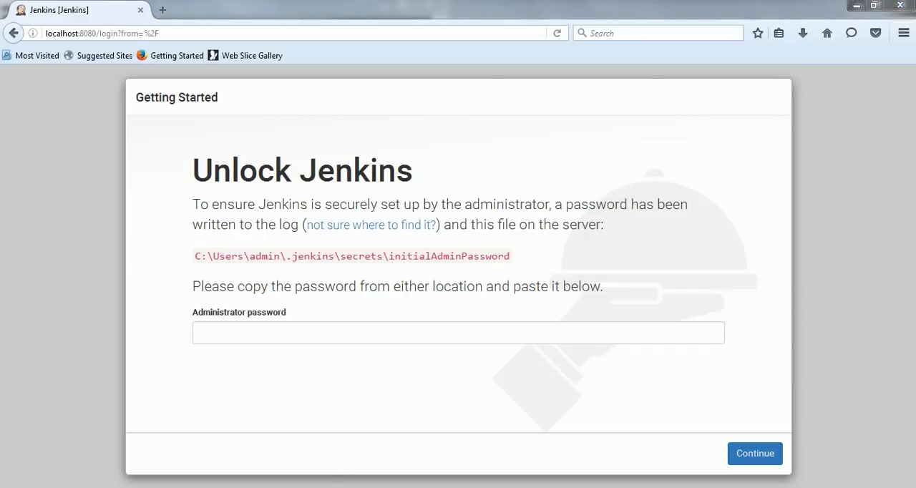
Step: Switch back to the Jenkins console and copy the generated initial administrator password from the log
key(alt+Tab)
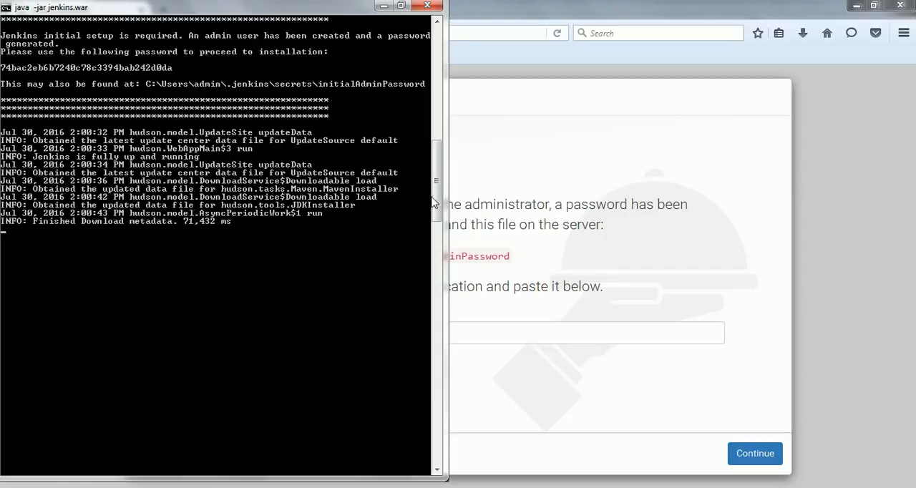
drag(436, 203, 437, 182)
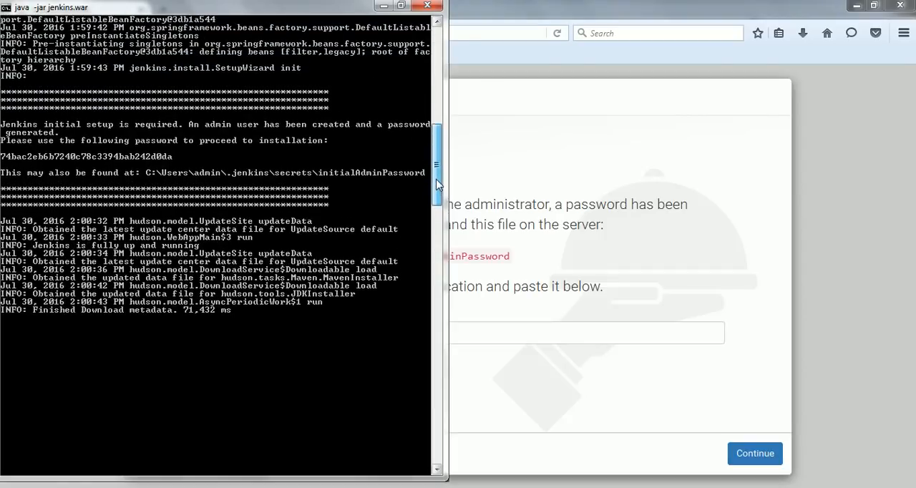
right_click(117, 148)
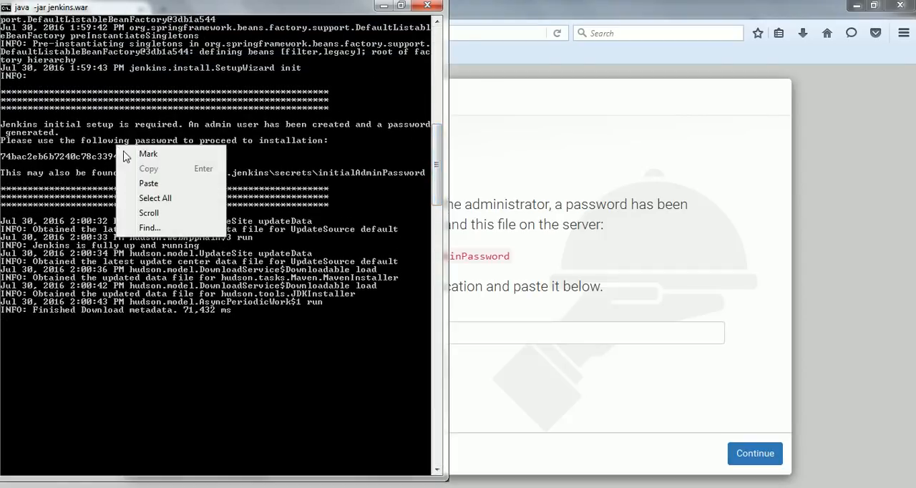
click(137, 149)
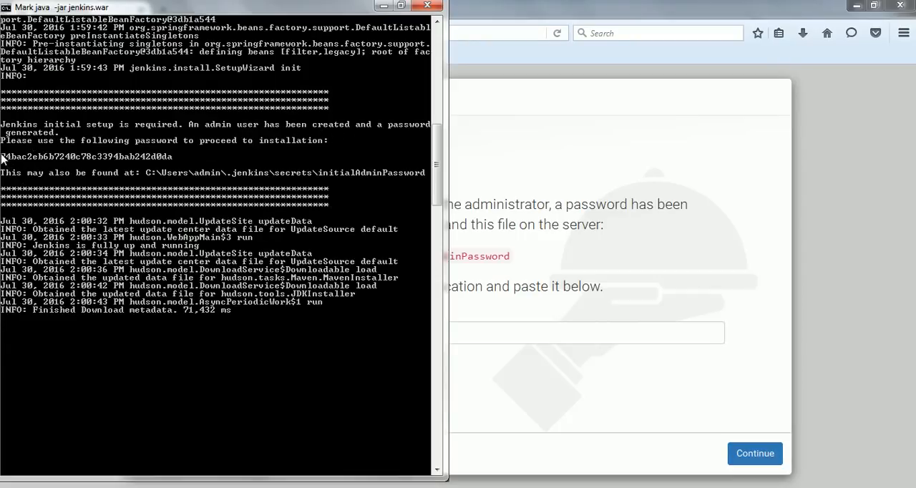
drag(3, 158, 172, 163)
right_click(172, 164)
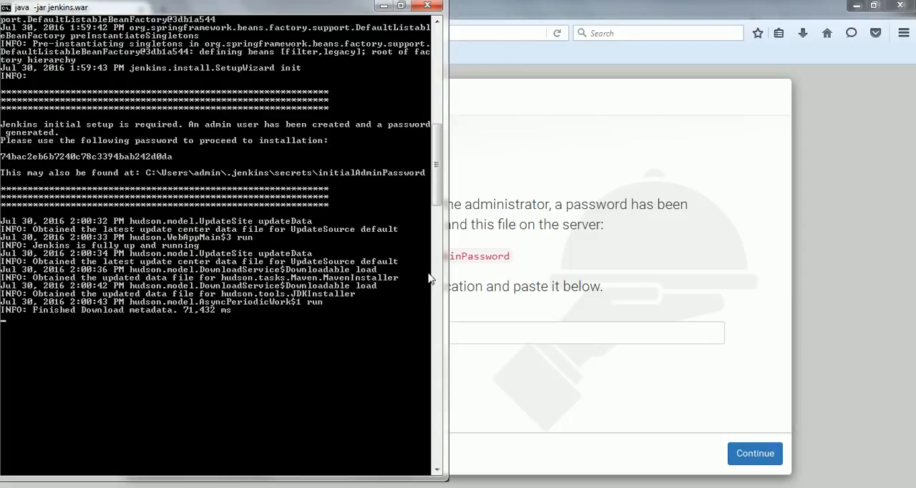
Step: Return to Firefox, paste the administrator password into the Unlock Jenkins page and continue to the next setup page
key(alt+Tab)
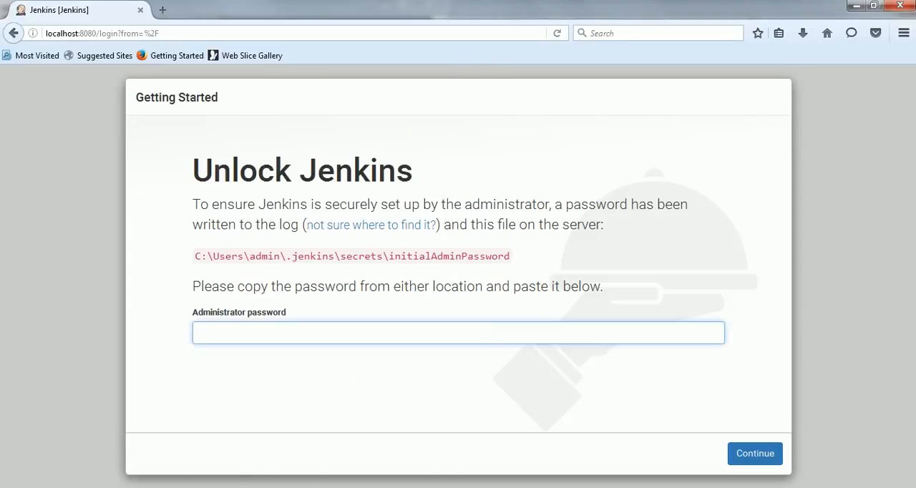
key(ctrl+v)
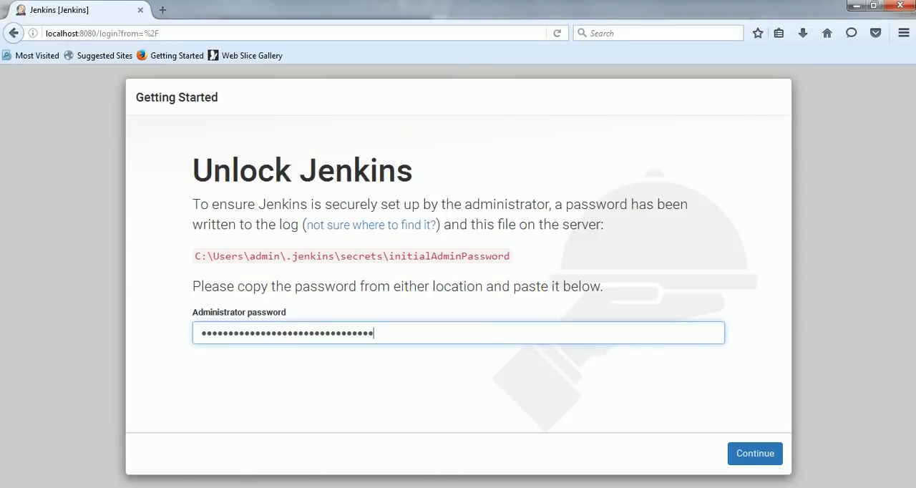
click(756, 461)
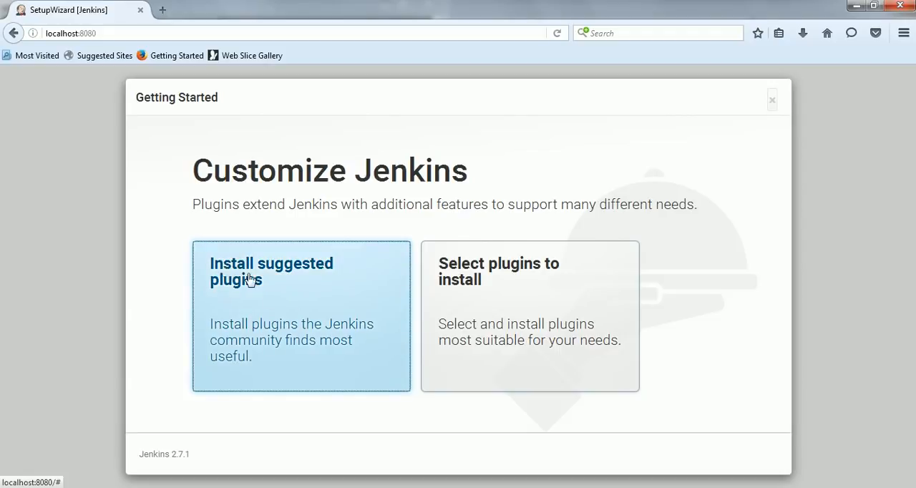
Step: Choose to install the suggested plugins and check the Gradle Plugin entry in the installation list
click(304, 290)
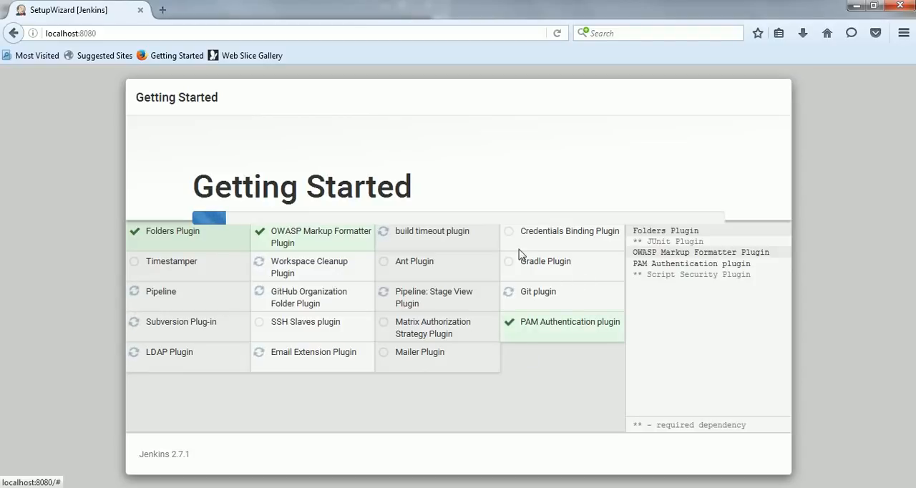
drag(520, 261, 569, 262)
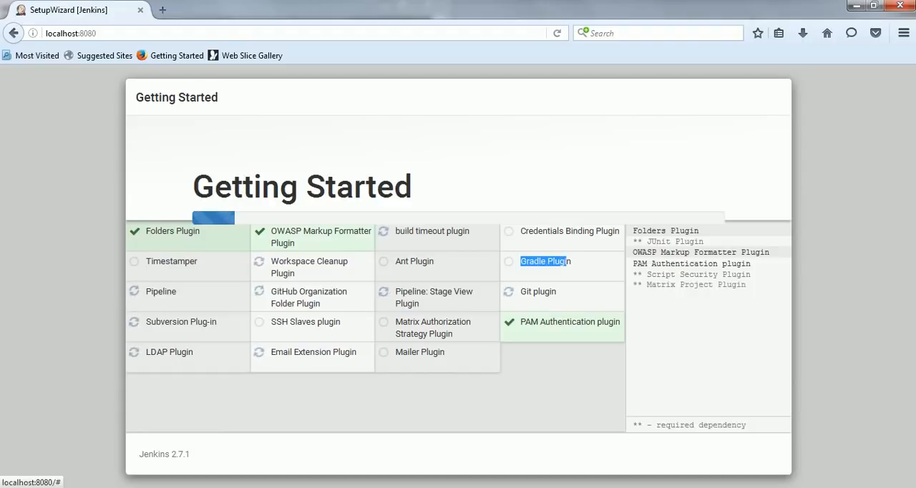
Step: Check the Git, Ant and Subversion plugin entries in the suggested plugins installation list
click(513, 277)
drag(557, 292, 520, 293)
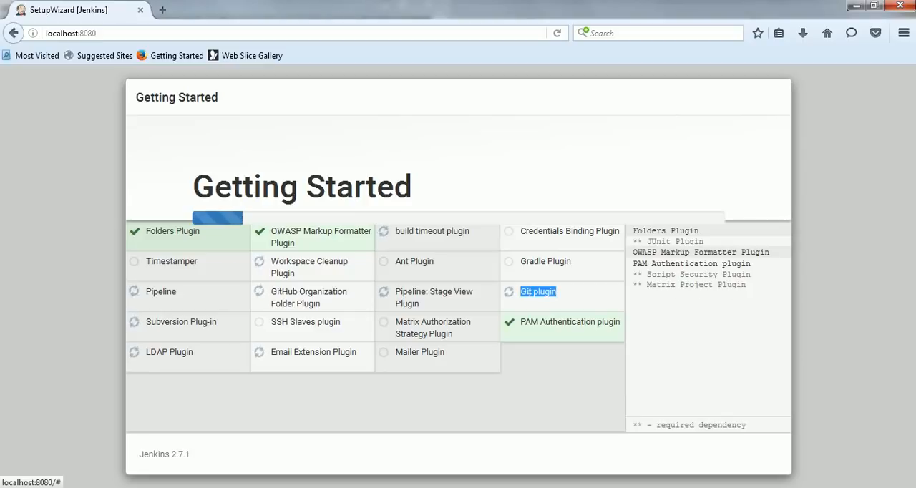
click(542, 305)
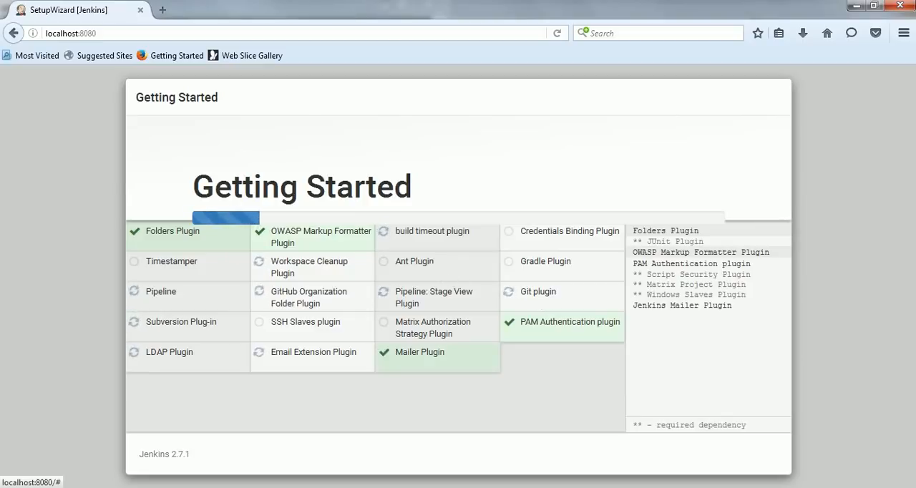
drag(434, 262, 396, 262)
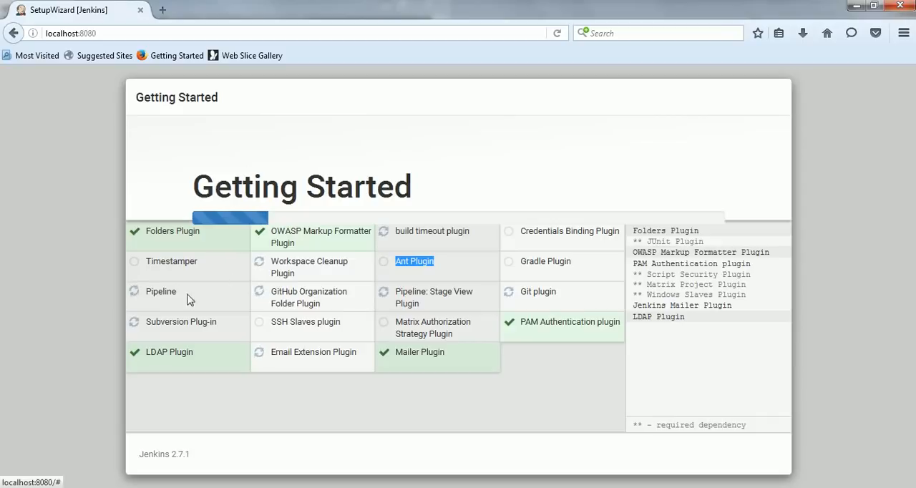
triple_click(191, 323)
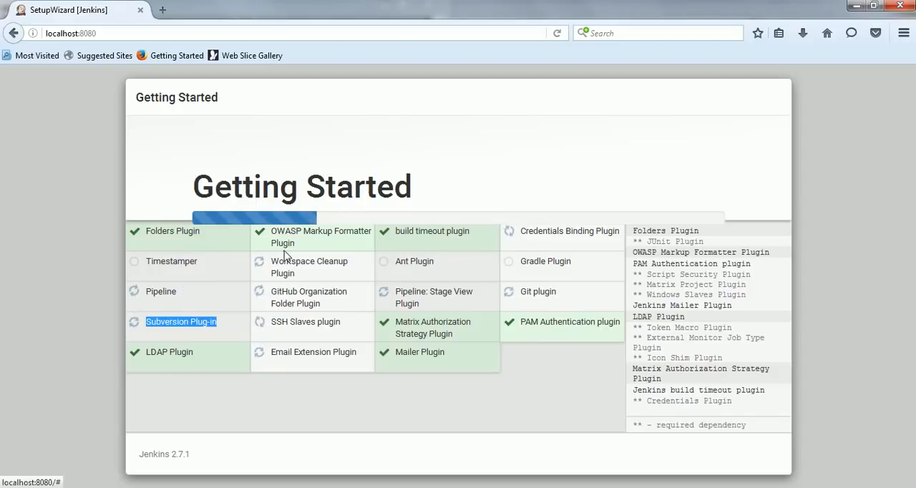
Step: Follow the plugin installation progress by alternating between the Jenkins console log and the setup wizard in Firefox
click(275, 487)
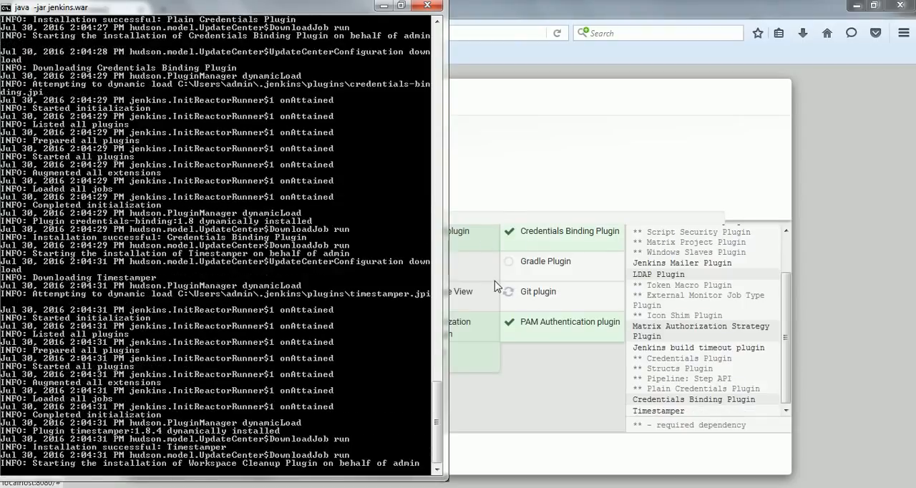
click(580, 203)
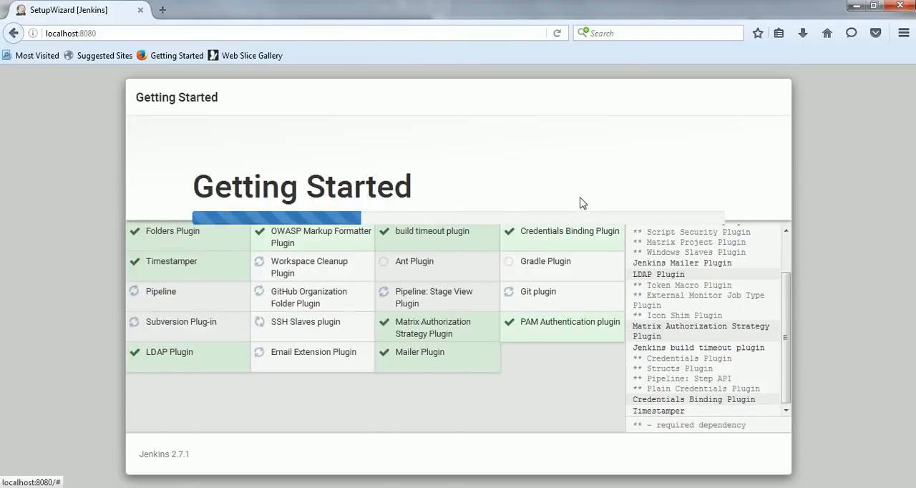
key(alt+Tab)
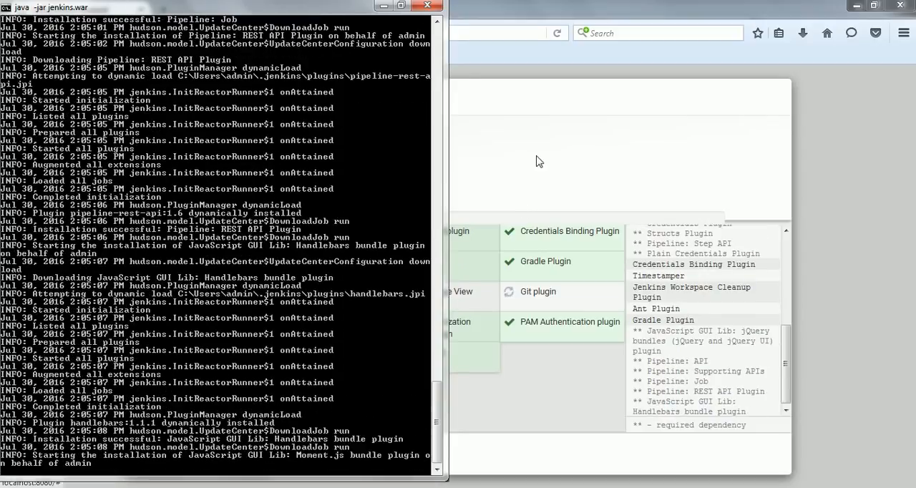
click(538, 161)
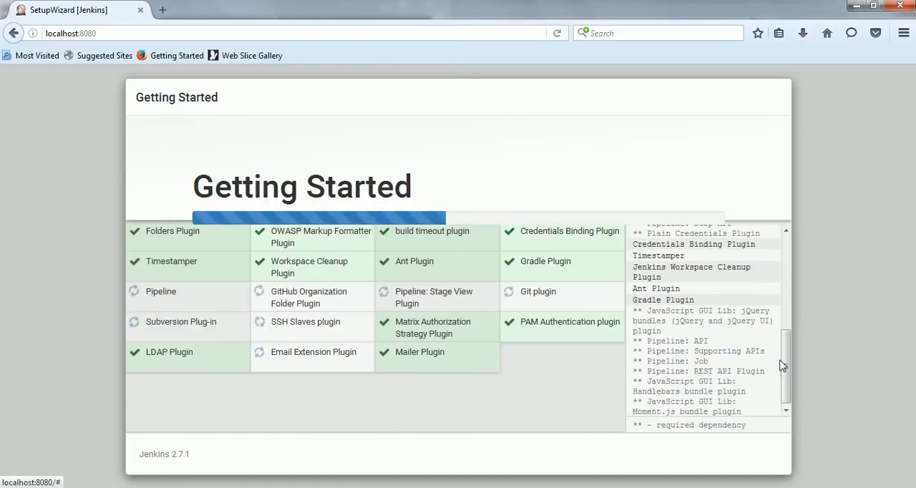
drag(787, 368, 806, 423)
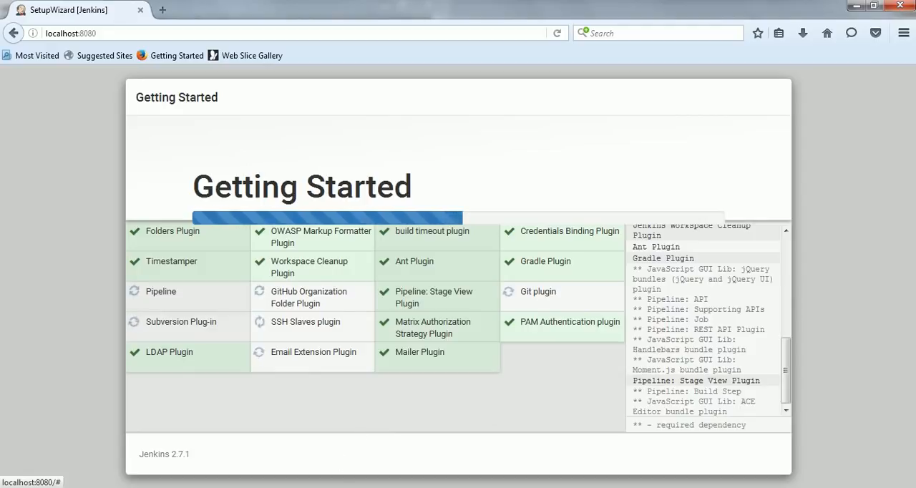
click(309, 486)
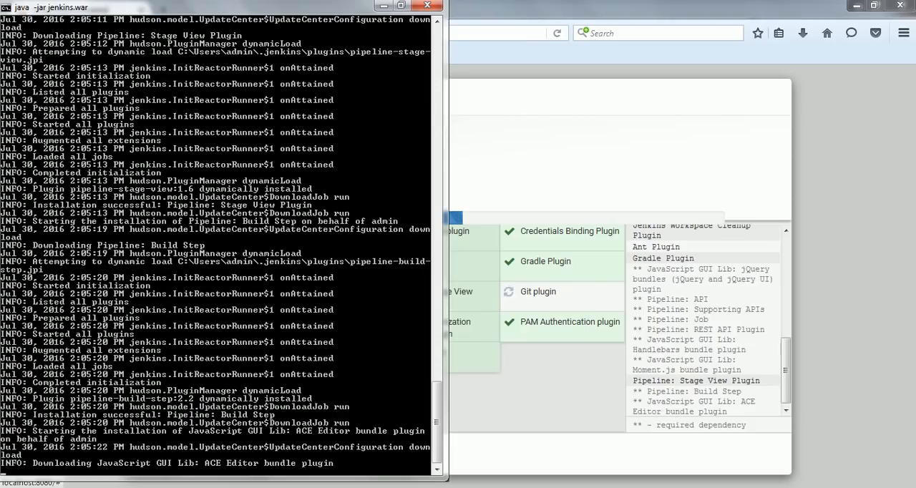
click(310, 487)
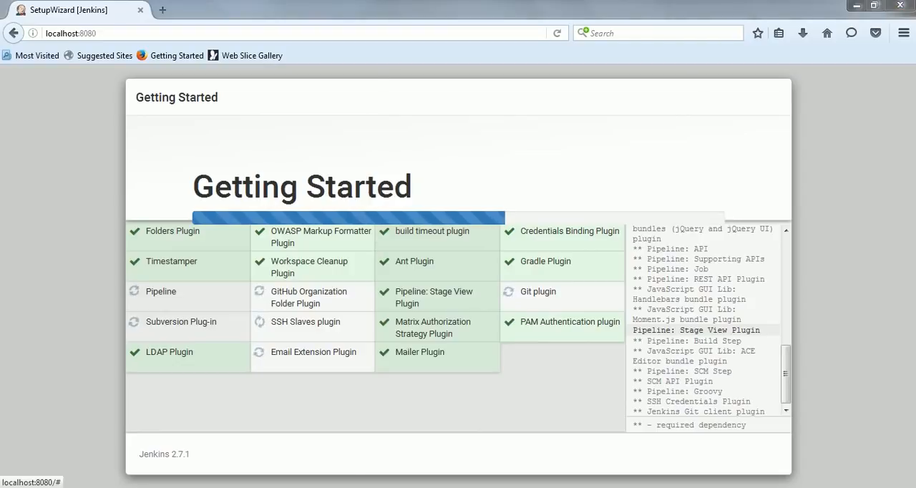
click(306, 485)
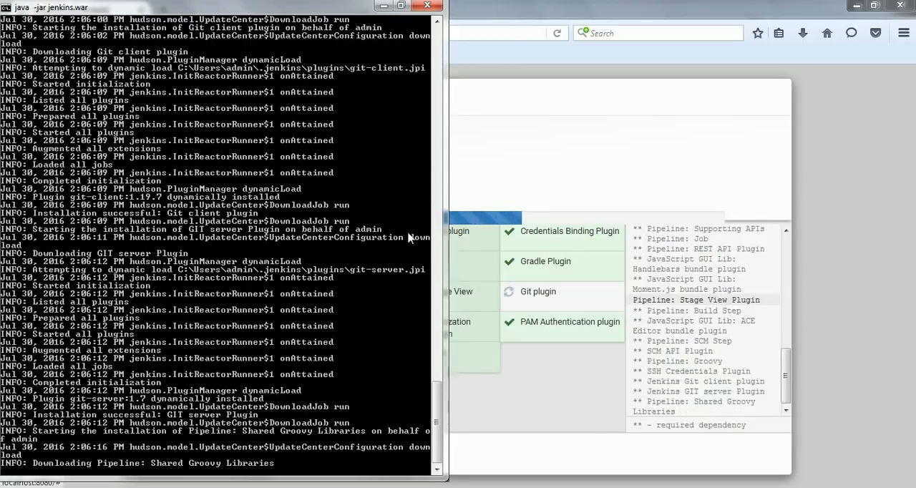
click(555, 165)
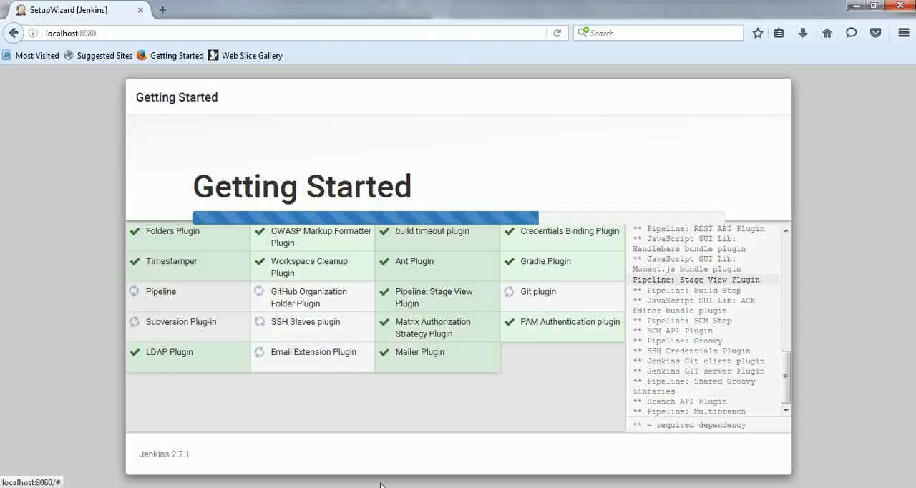
click(299, 487)
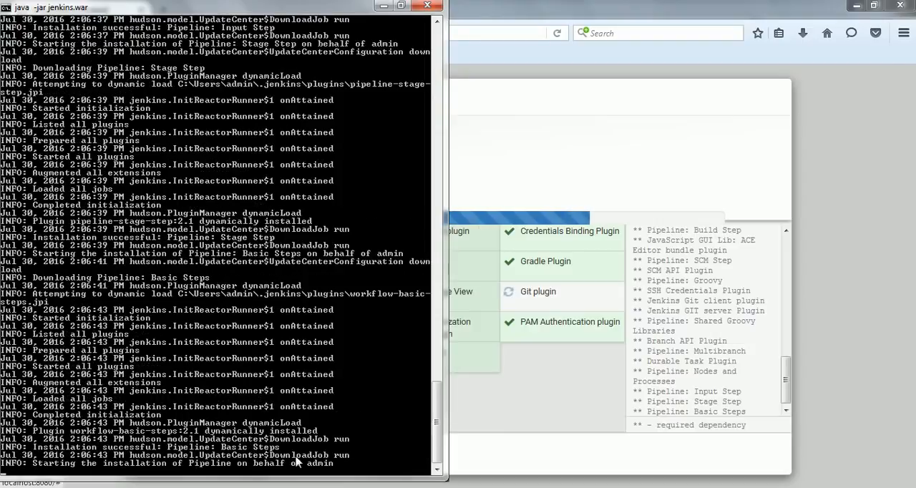
click(570, 395)
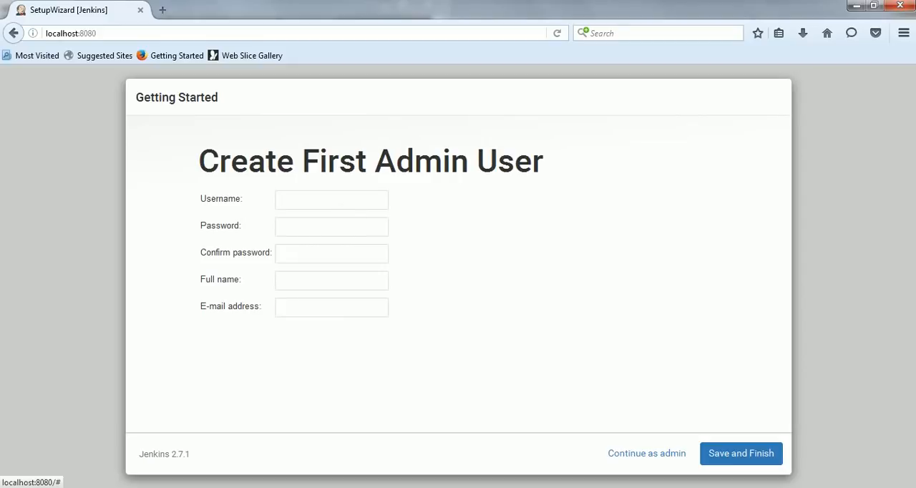
Step: Enter the username and the account password with its confirmation in the Create First Admin User form
text(siva)
key(Tab)
text(jenkins1234)
key(Tab)
text(jenk)
key(ctrl+a)
text(jenkins@123)
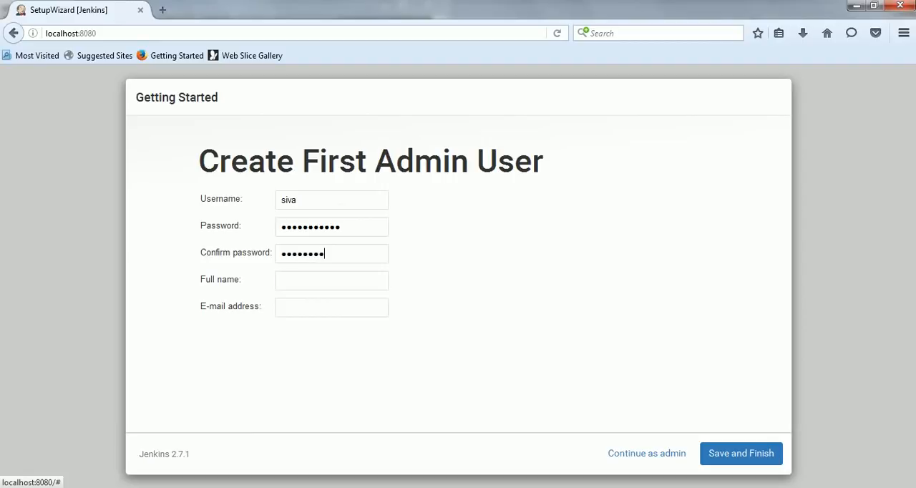
Step: Fill in the admin user's full name and e-mail address, save the account and start using Jenkins
key(Tab)
text(siva)
key(Tab)
text(test)
text(#)
key(BackSpace)
text(@gmail.co)
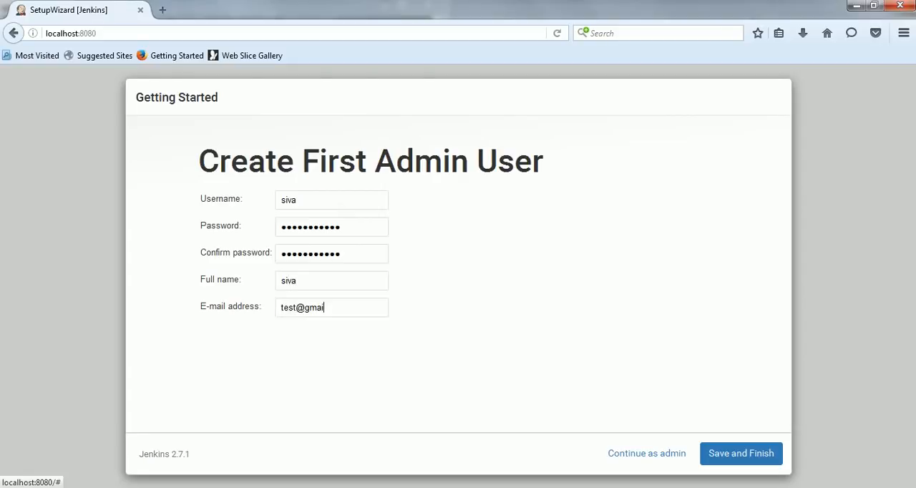
text(m)
click(753, 460)
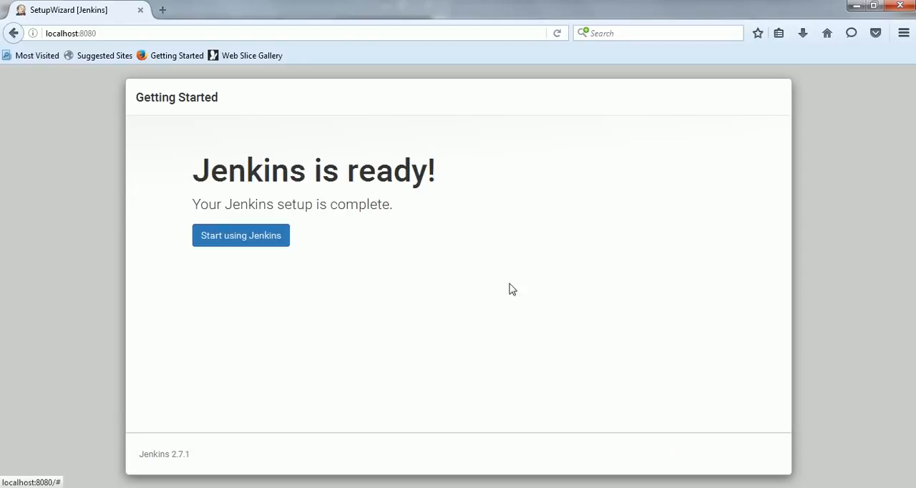
click(269, 244)
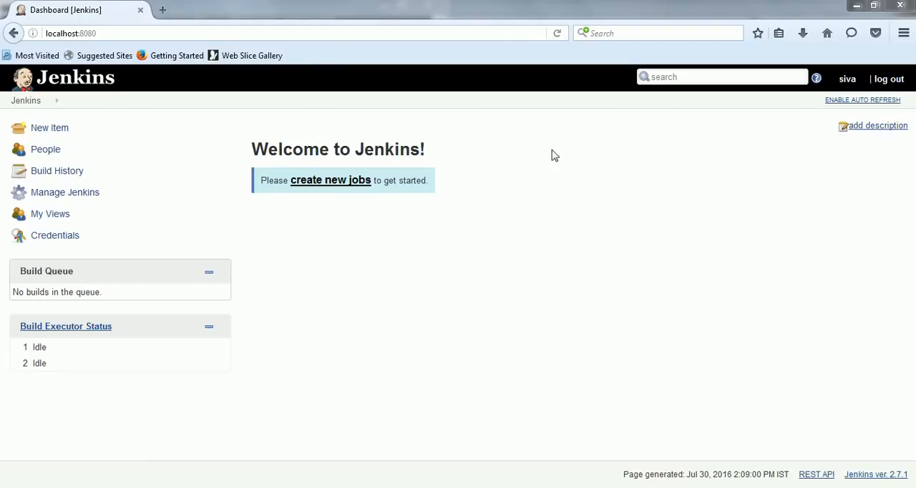
Step: Install Jenkins as a Windows service in C:\Users\admin\.jenkins and agree to stop the current instance and start the service
click(69, 195)
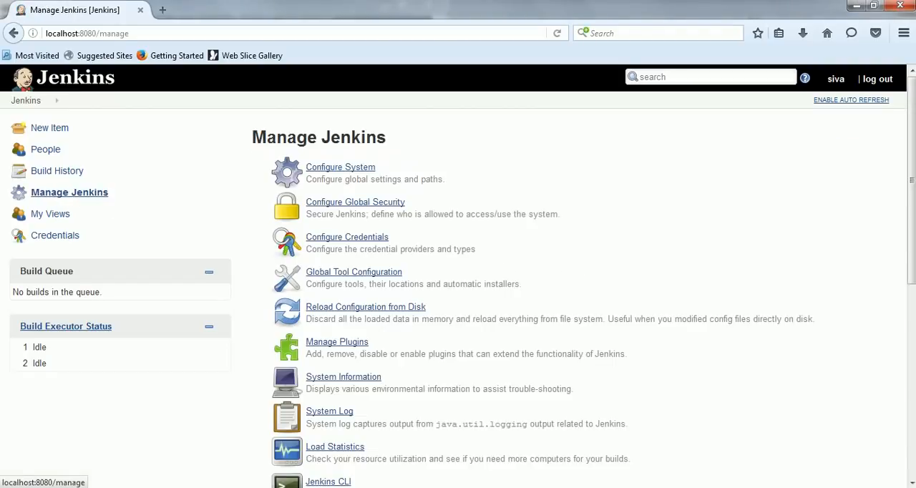
scroll(914, 146, down, 9)
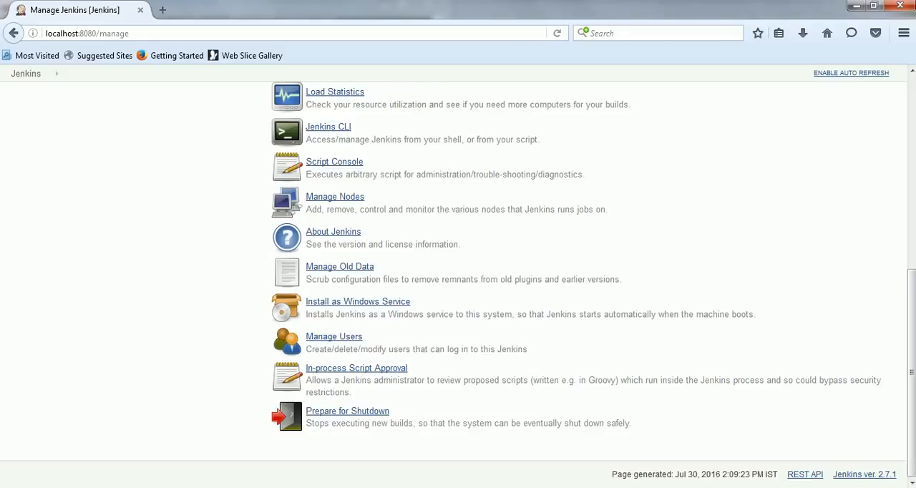
click(381, 310)
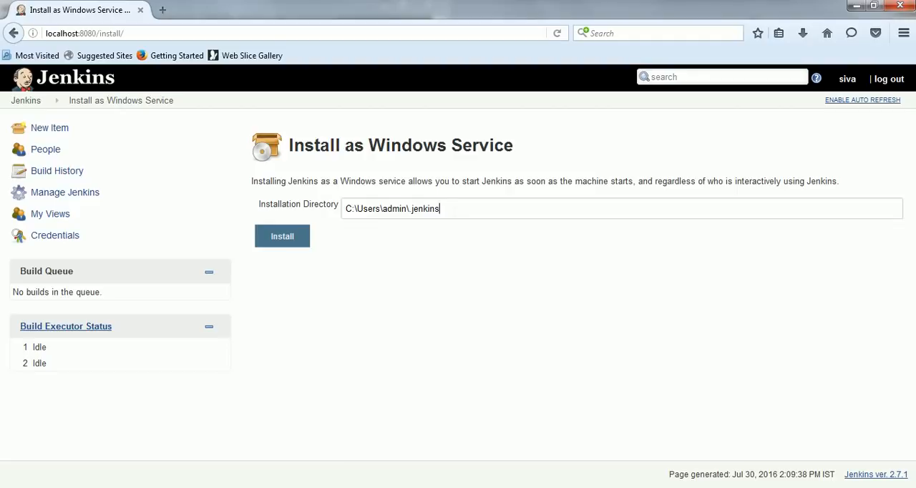
click(293, 243)
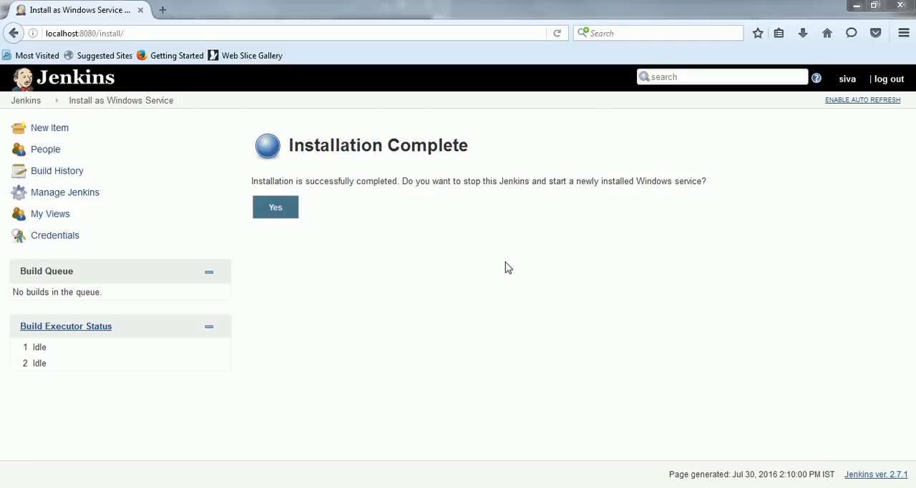
click(276, 210)
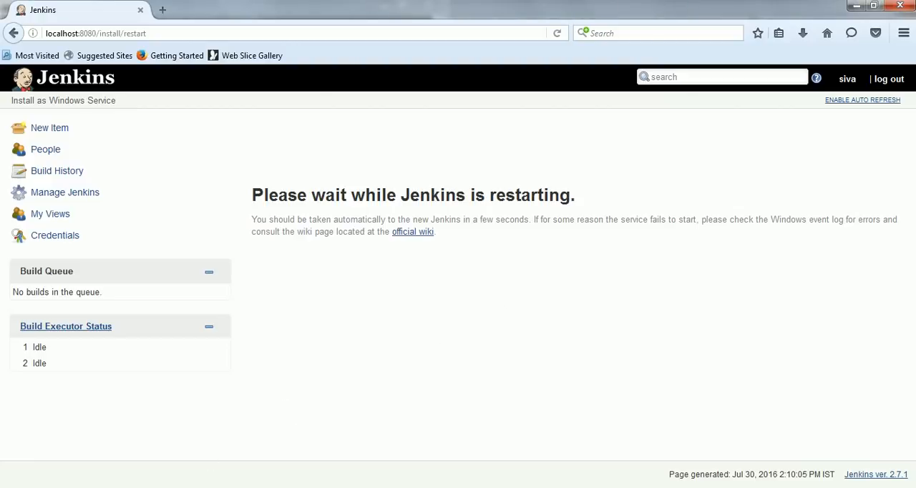
Step: Switch to the Windows Services console, refresh the list and check the status of the jenkins service
click(287, 487)
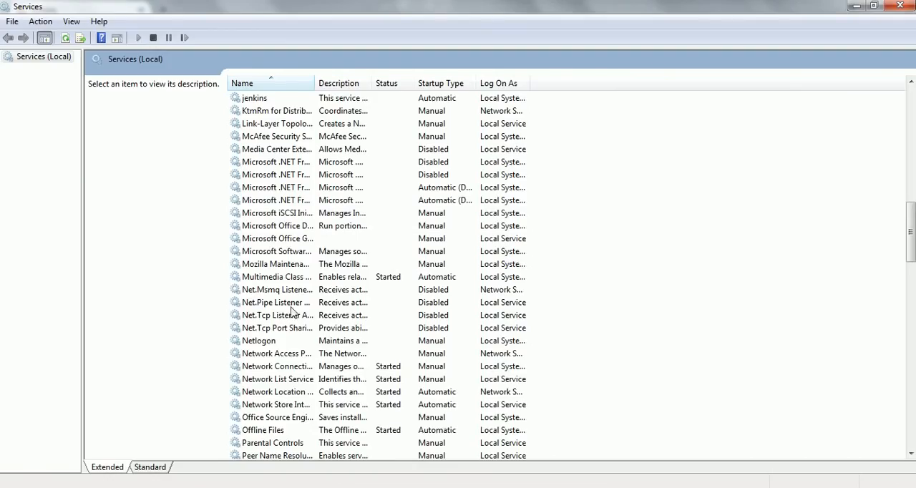
click(305, 100)
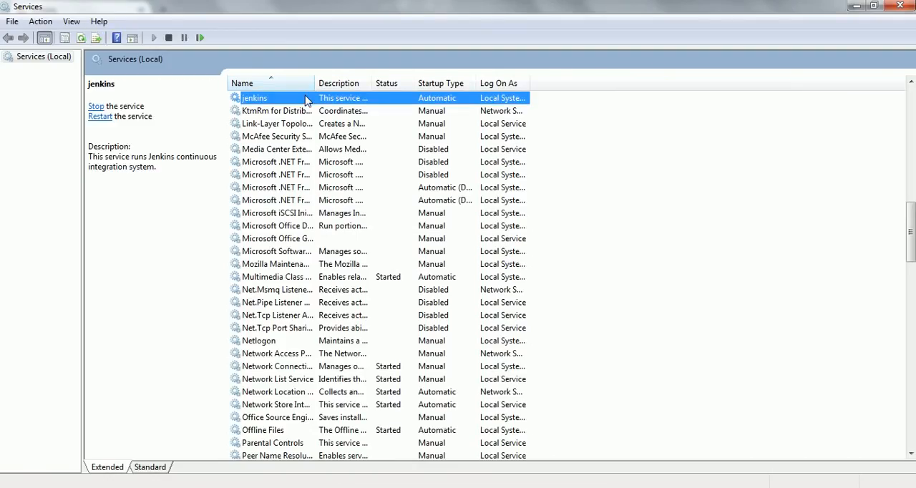
click(83, 40)
drag(912, 248, 912, 205)
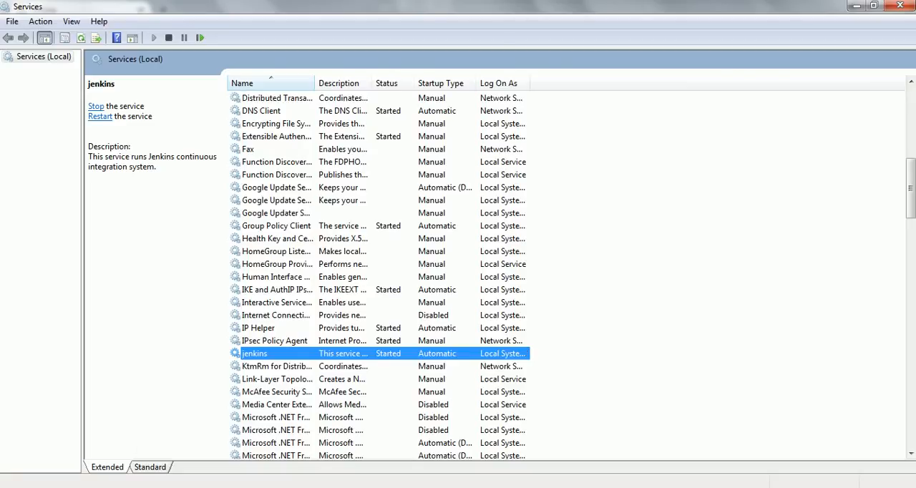
Step: Switch from the Services console to the untitled Notepad window
key(alt+Tab)
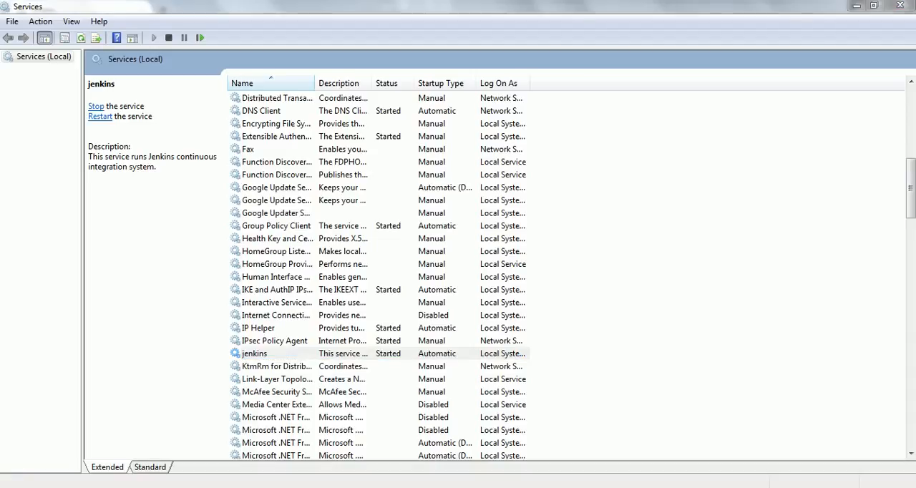
key(alt+Tab)
key(alt+Tab)
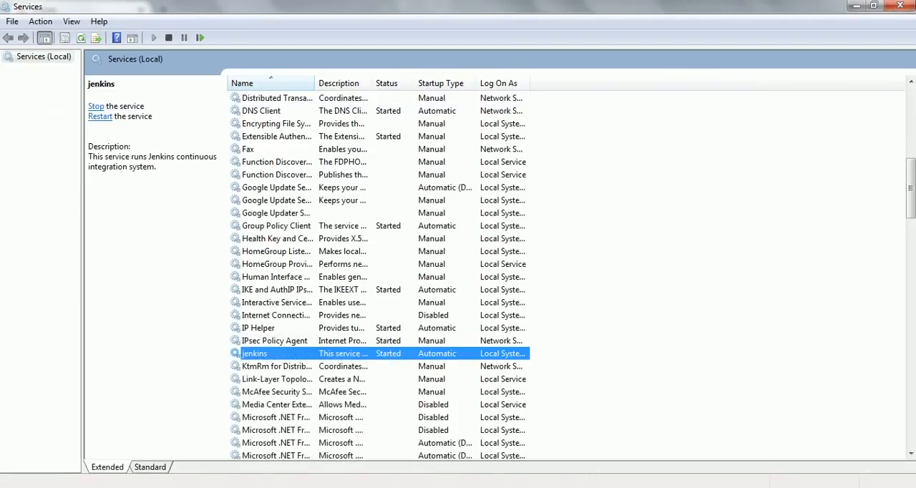
key(alt+Tab)
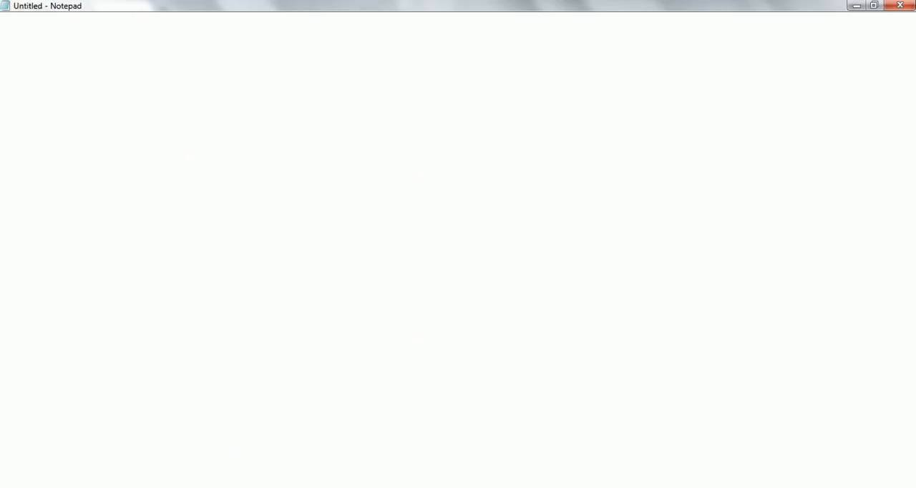